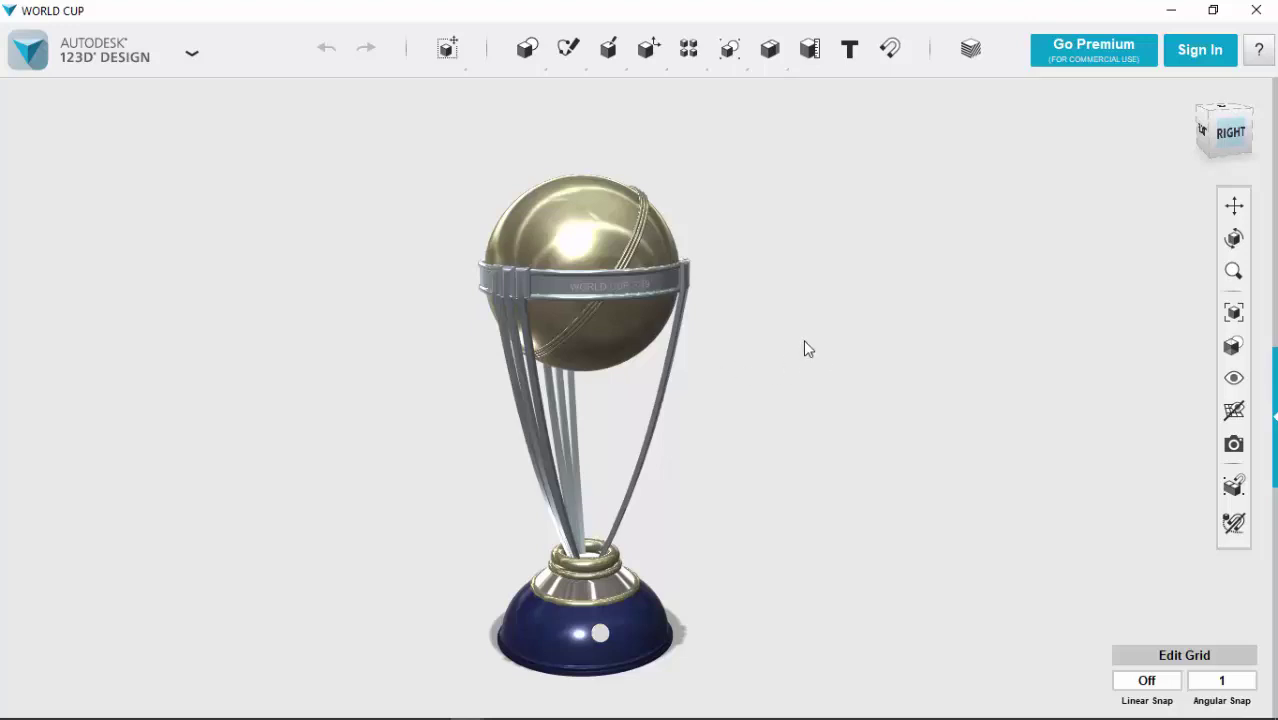
Step: Orbit the trophy through its right, back and left sides, ending near the gold ball
mouse_move(804, 348)
right_down()
mouse_move(824, 362)
mouse_move(874, 359)
mouse_move(822, 328)
mouse_move(839, 374)
mouse_move(842, 345)
mouse_move(908, 343)
mouse_move(867, 351)
right_up()
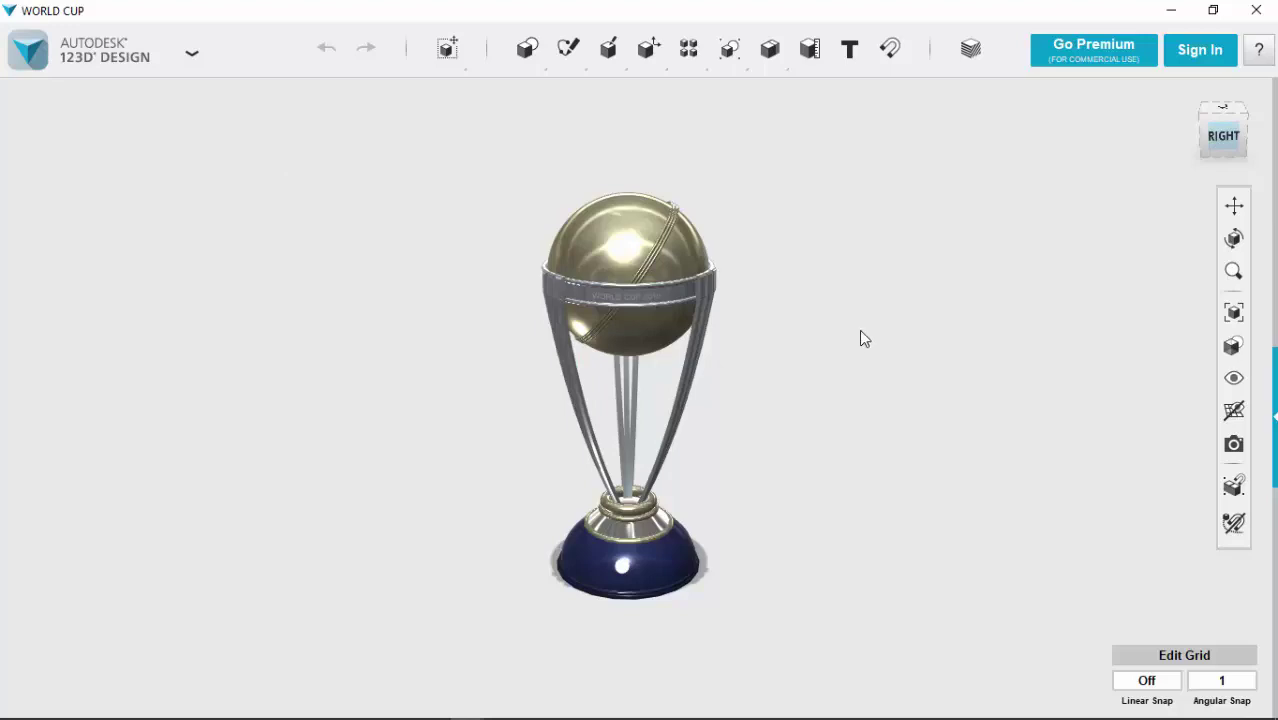
mouse_move(860, 331)
right_down()
mouse_move(833, 331)
mouse_move(827, 268)
mouse_move(770, 357)
right_up()
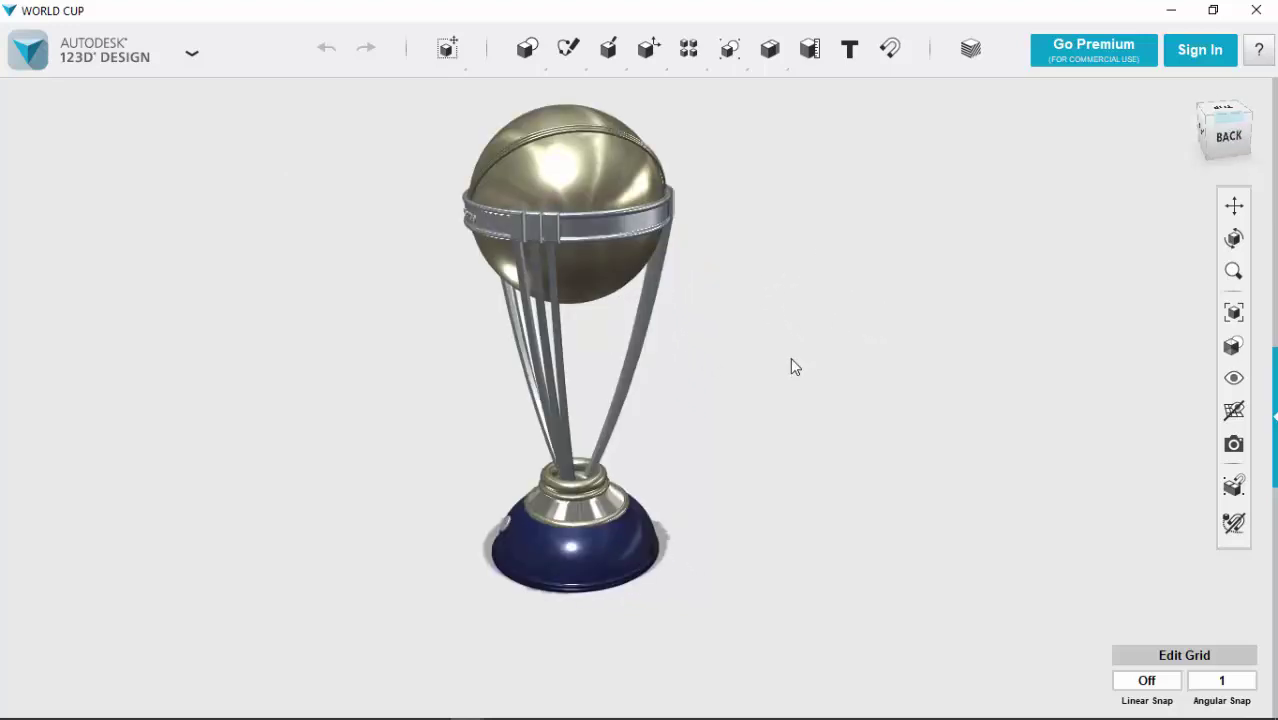
right_drag(790, 357, 764, 329)
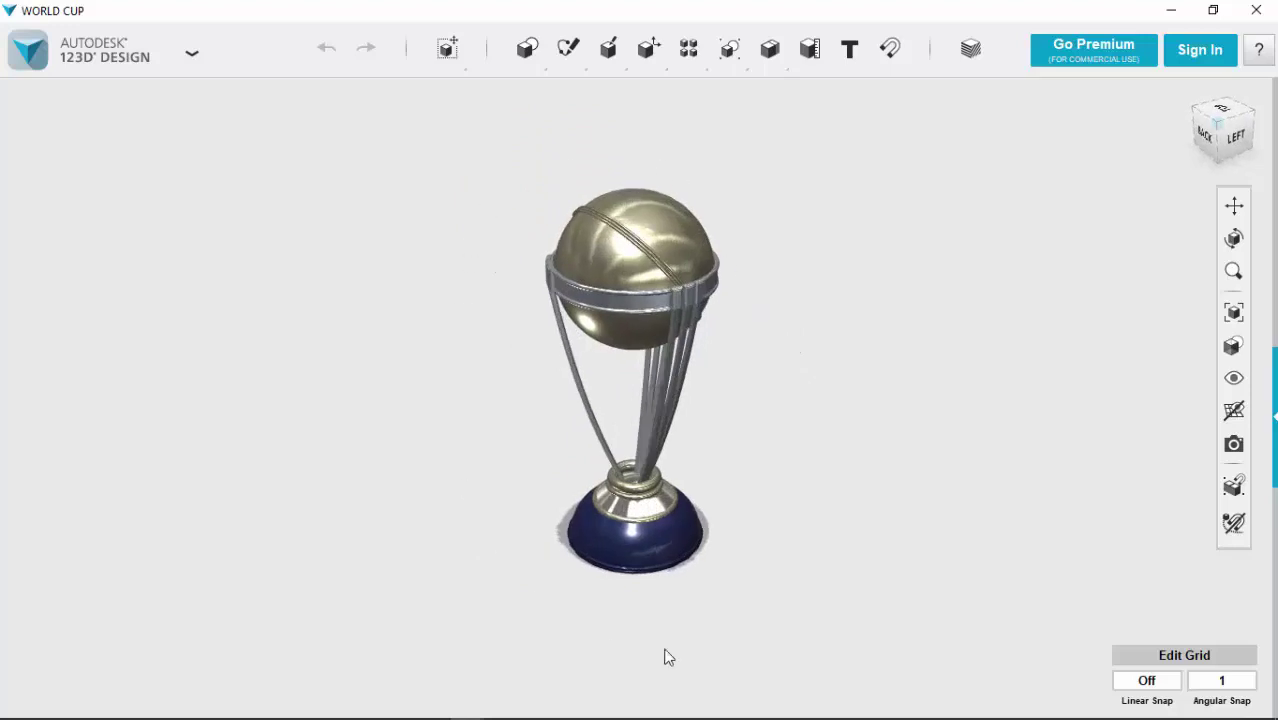
mouse_move(908, 443)
right_down()
mouse_move(876, 408)
mouse_move(820, 407)
right_up()
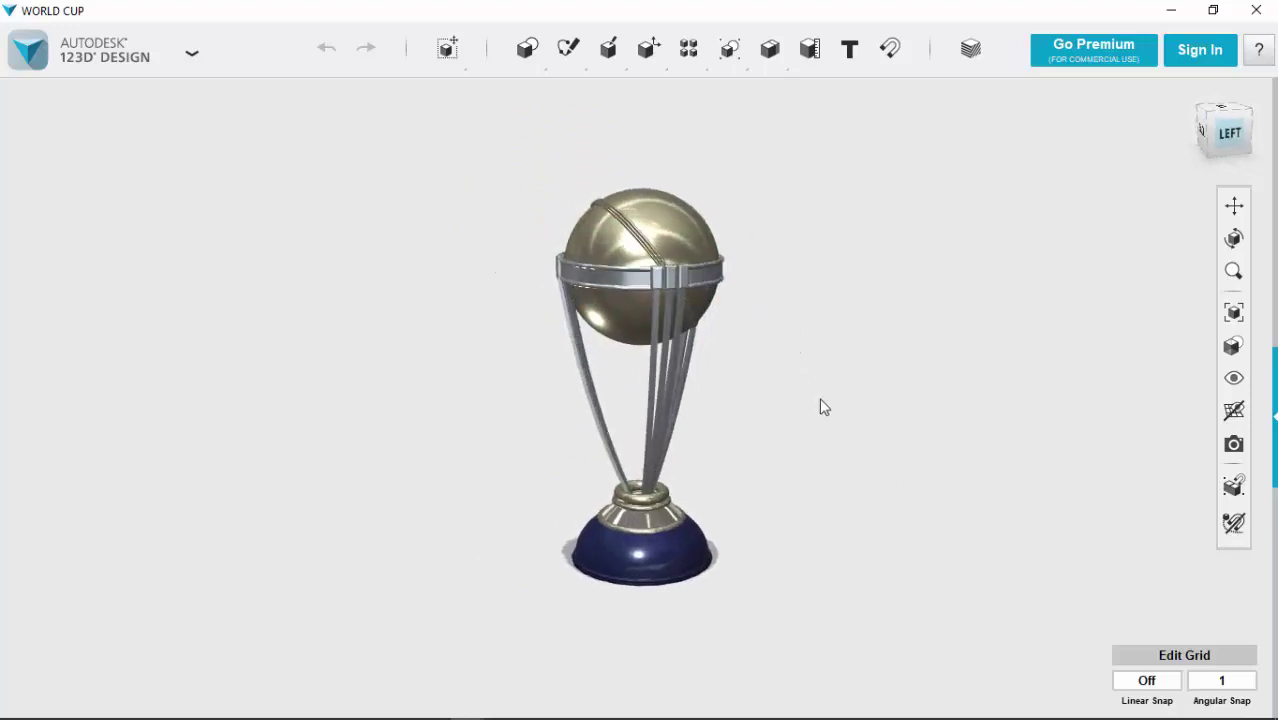
Step: Zoom in and pan onto the gold ball and its silver band
scroll(724, 312, up, 3)
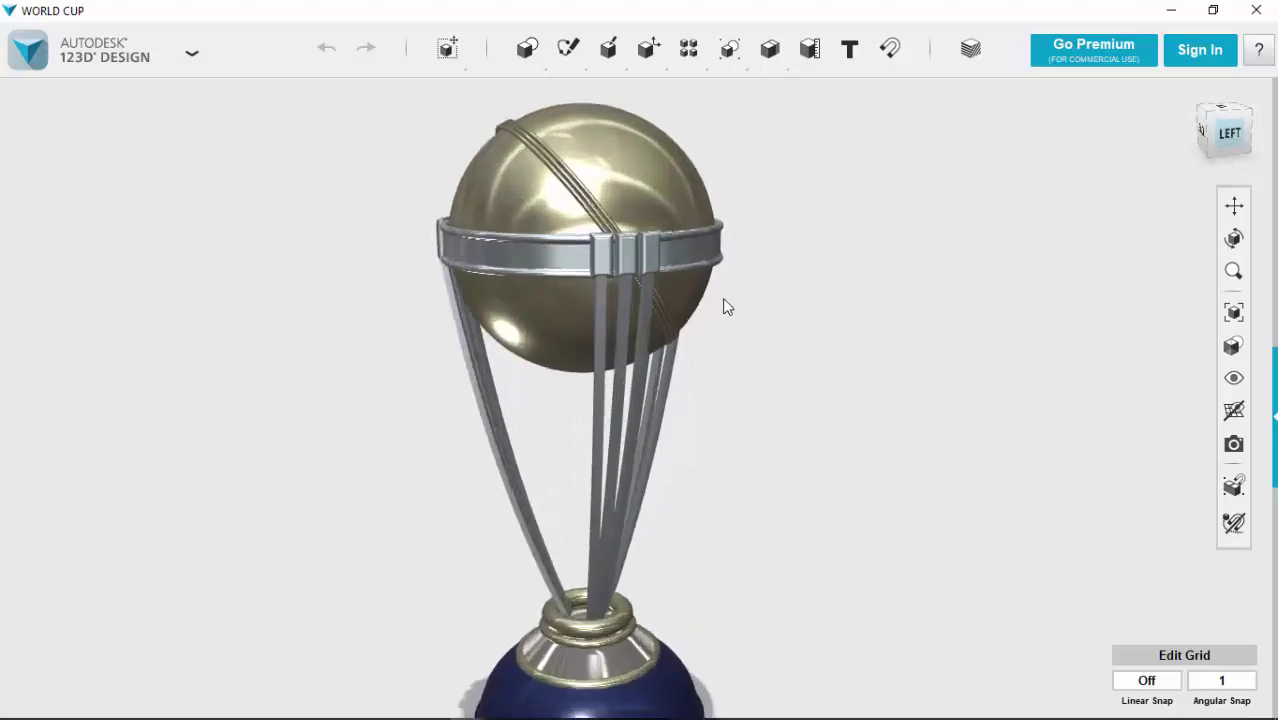
scroll(722, 306, up, 3)
middle_drag(730, 289, 922, 469)
scroll(930, 450, up, 2)
scroll(687, 434, up, 1)
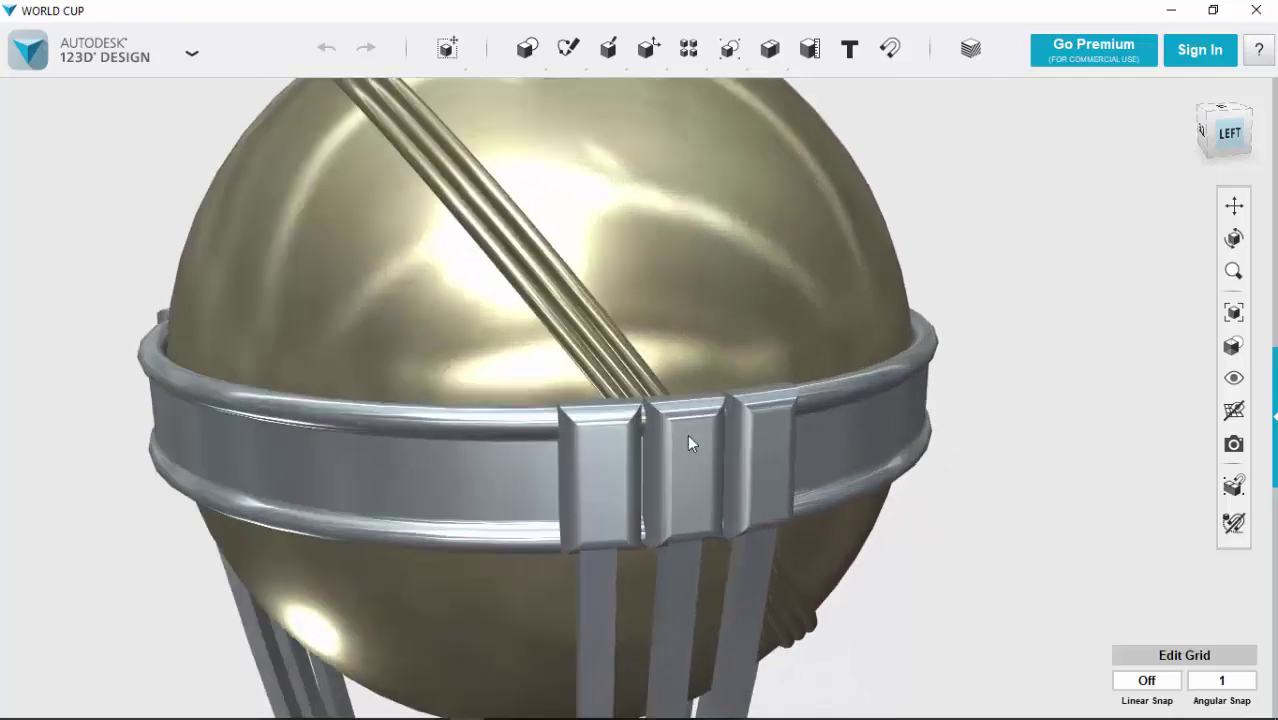
scroll(1064, 479, down, 3)
Step: Move the view down and centre it on the enlarged blue base
mouse_move(1059, 470)
middle_down()
mouse_move(970, 331)
mouse_move(906, 370)
mouse_move(812, 313)
middle_up()
scroll(783, 378, up, 2)
mouse_move(785, 374)
middle_down()
mouse_move(790, 223)
mouse_move(833, 385)
middle_up()
scroll(840, 378, down, 1)
Step: Orbit to a front-right view and zoom out to fit the whole trophy
mouse_move(1040, 442)
right_down()
mouse_move(1052, 425)
mouse_move(830, 445)
mouse_move(933, 505)
right_up()
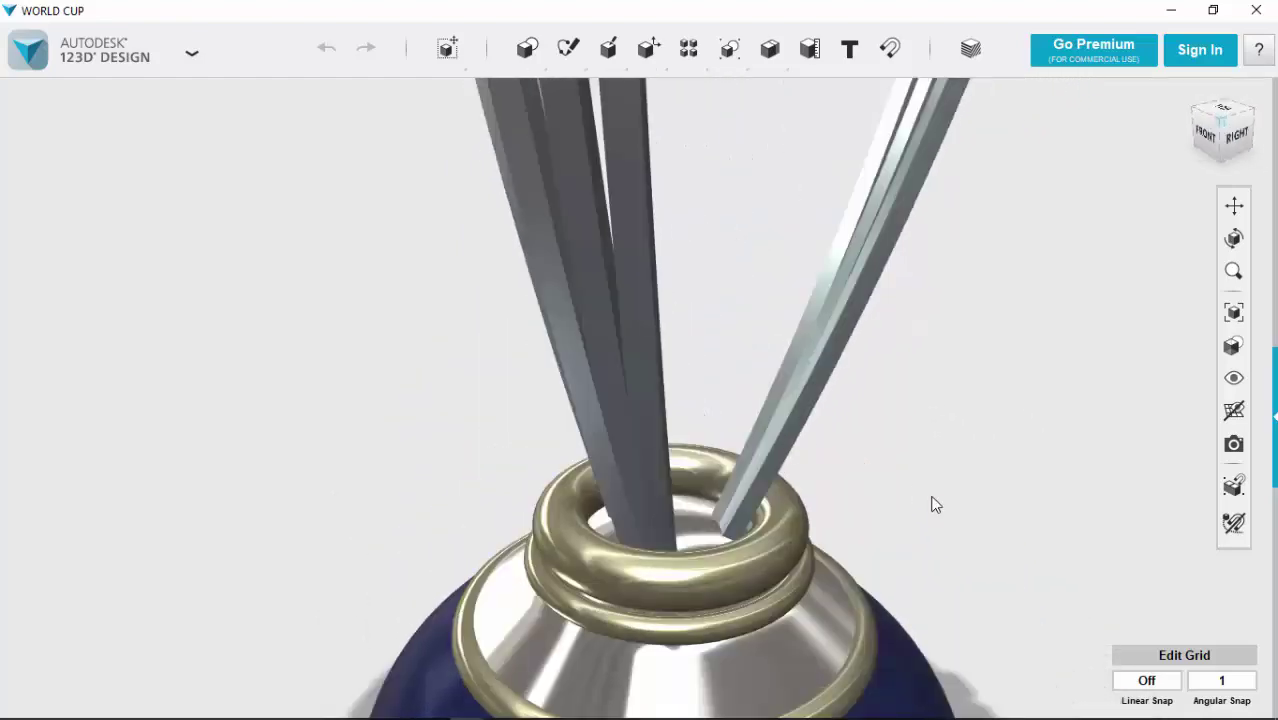
mouse_move(933, 505)
middle_down()
mouse_move(839, 340)
mouse_move(804, 371)
middle_up()
right_drag(804, 371, 784, 430)
scroll(787, 423, down, 3)
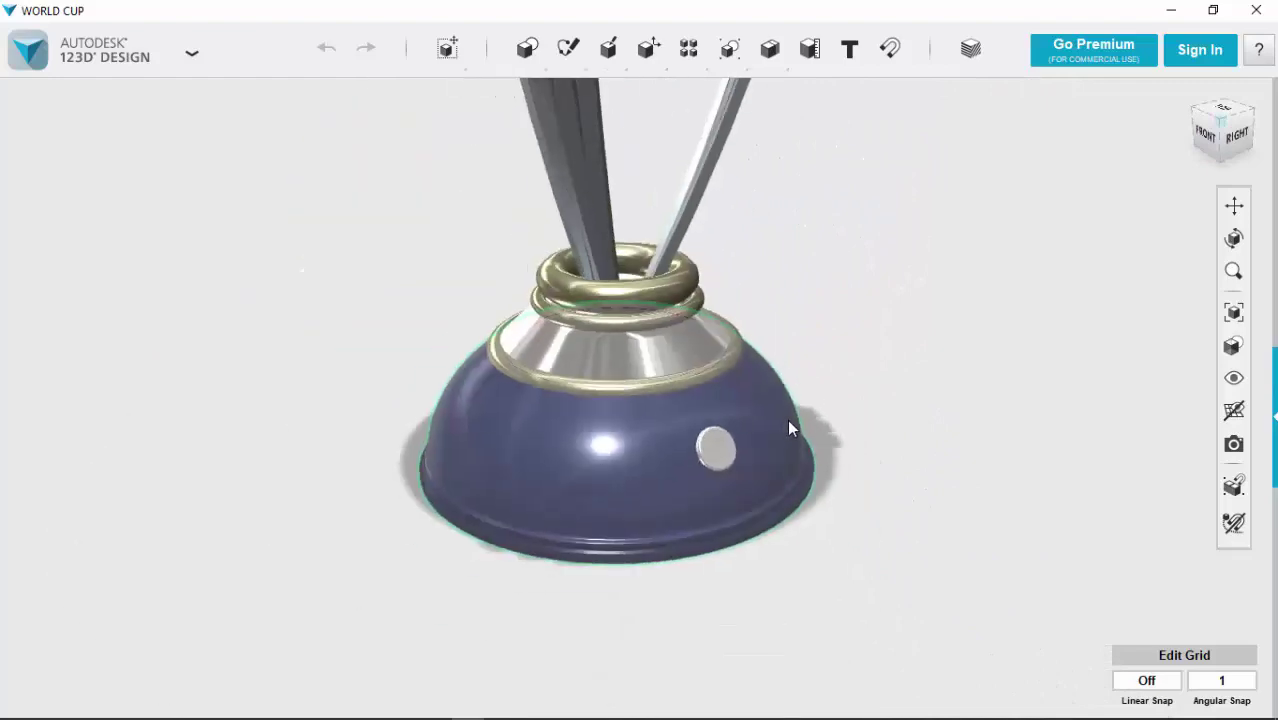
scroll(850, 257, down, 3)
scroll(916, 183, down, 2)
middle_drag(916, 183, 874, 379)
mouse_move(874, 379)
right_down()
mouse_move(924, 334)
mouse_move(793, 456)
mouse_move(722, 385)
mouse_move(757, 288)
mouse_move(950, 260)
mouse_move(930, 322)
mouse_move(842, 334)
mouse_move(790, 315)
mouse_move(630, 402)
mouse_move(610, 516)
mouse_move(810, 437)
mouse_move(812, 295)
mouse_move(659, 314)
mouse_move(955, 390)
right_up()
Step: Orbit the trophy to a straight-on right view and reframe it closer
middle_drag(944, 393, 843, 410)
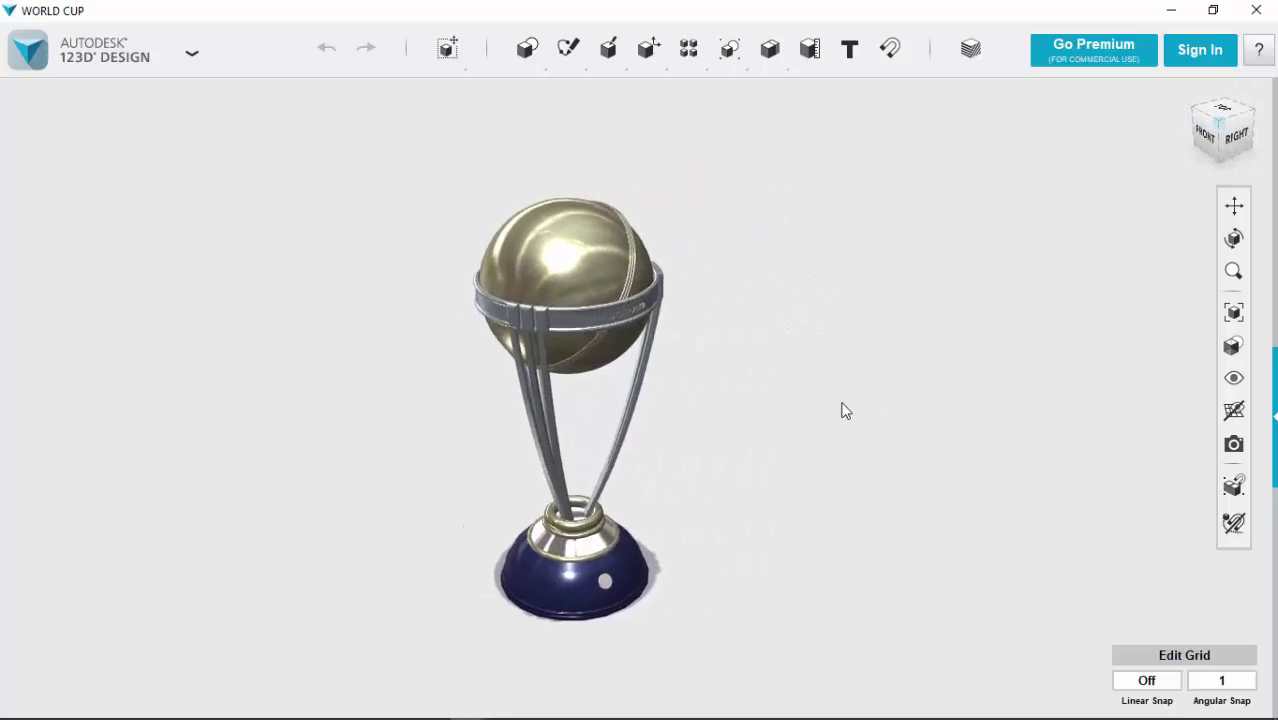
scroll(708, 474, down, 4)
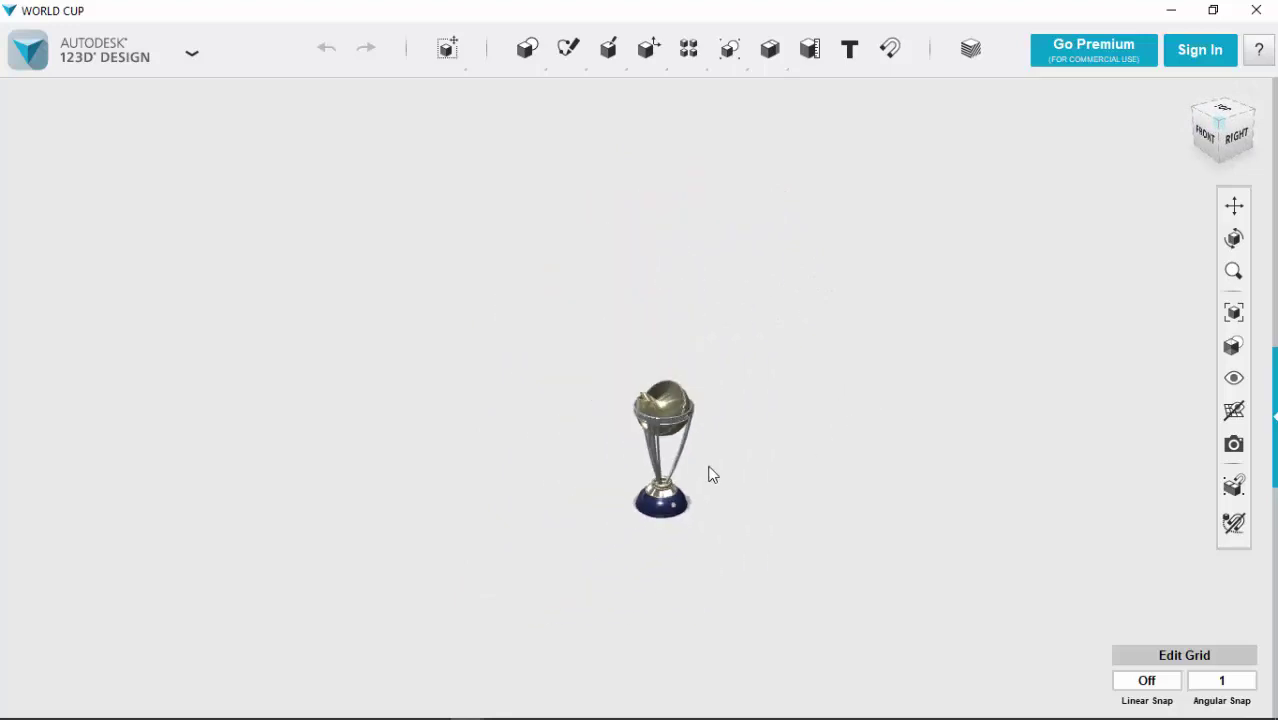
scroll(708, 474, up, 5)
scroll(708, 474, down, 5)
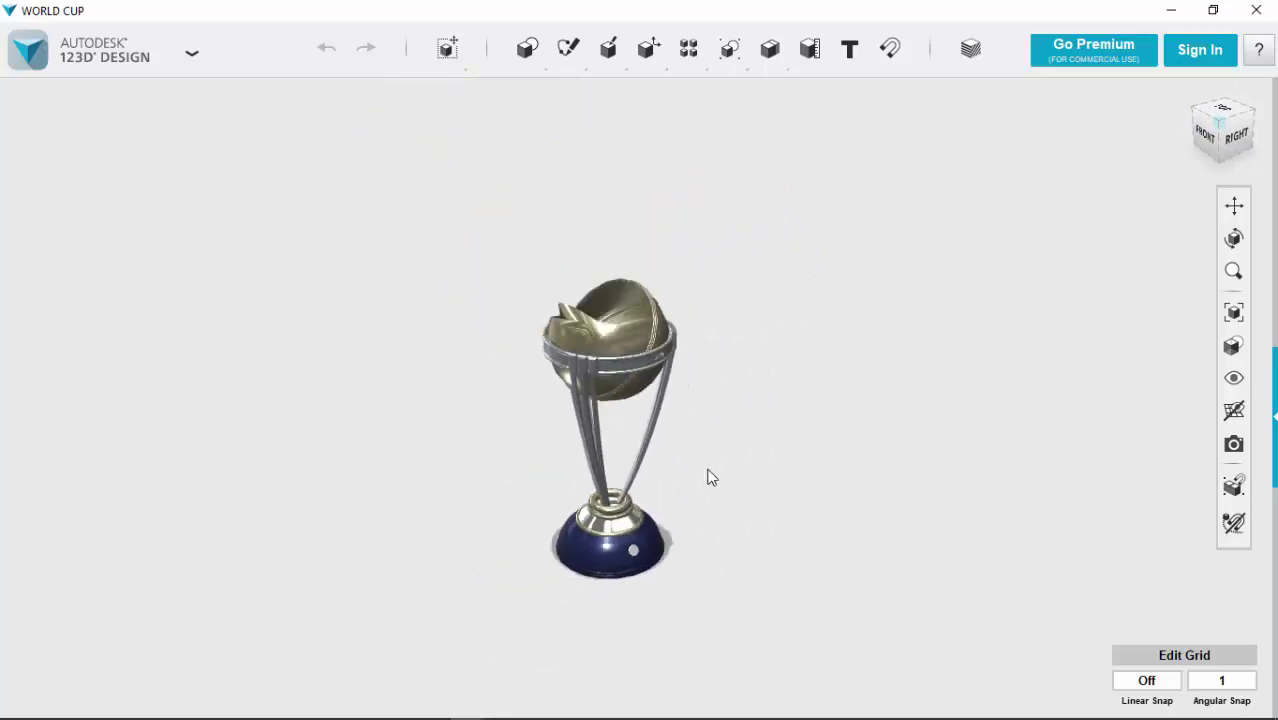
scroll(708, 474, up, 3)
mouse_move(860, 476)
right_down()
mouse_move(772, 434)
mouse_move(764, 451)
right_up()
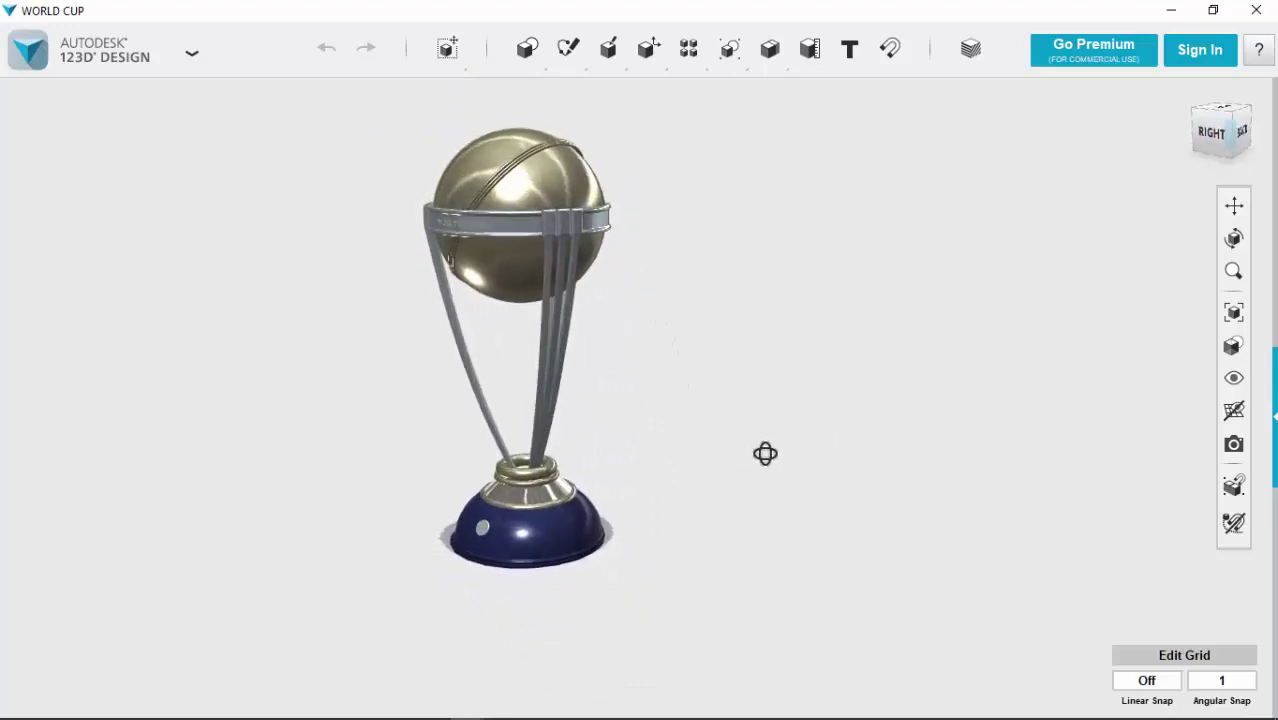
middle_drag(764, 451, 690, 377)
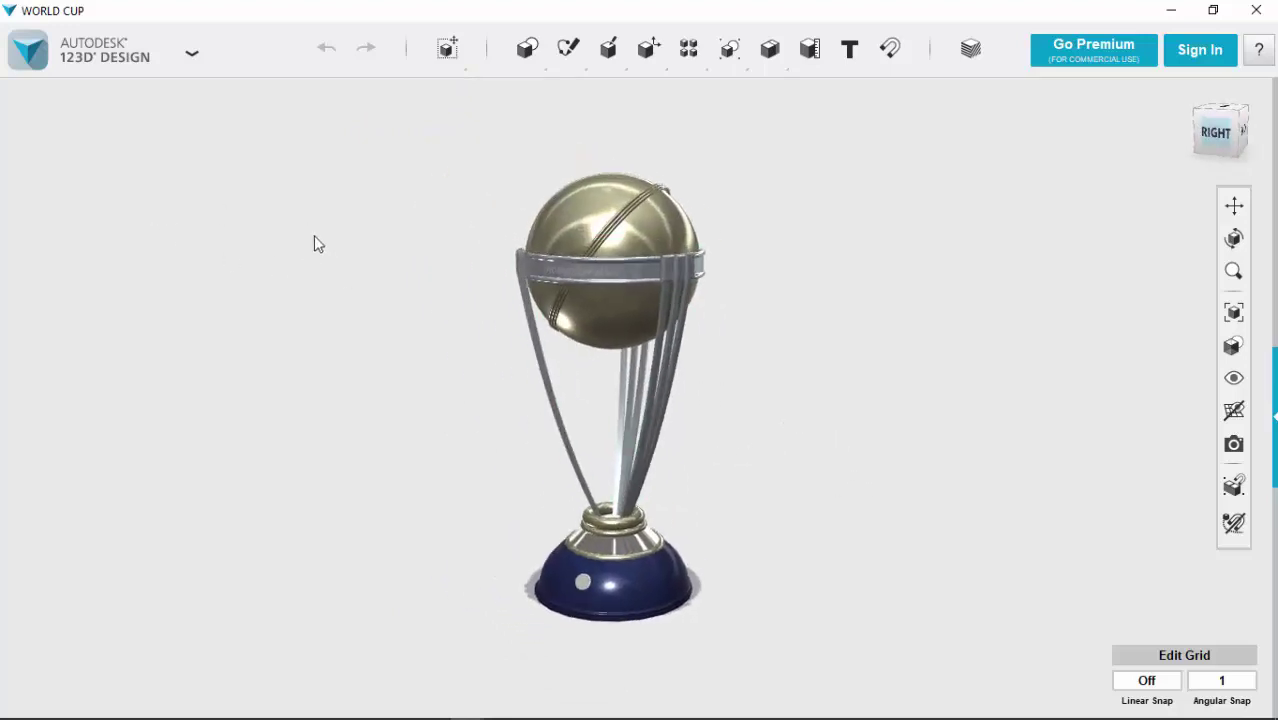
scroll(810, 397, up, 2)
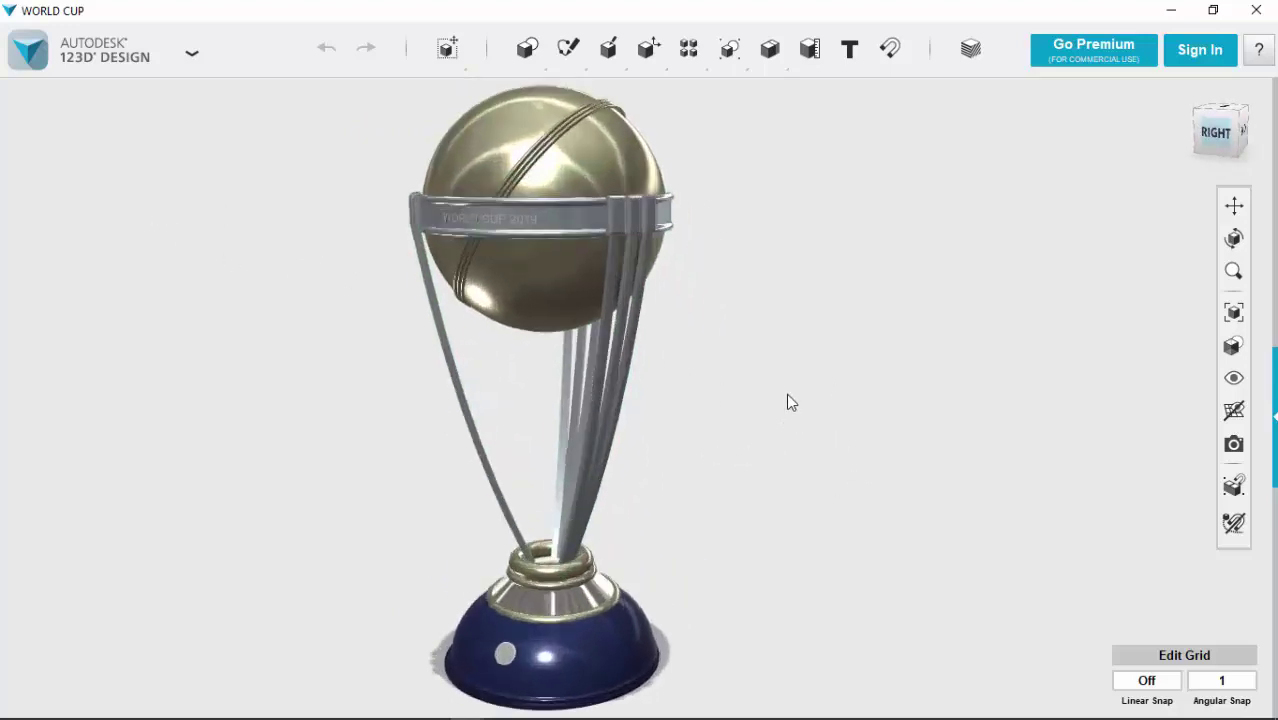
scroll(786, 393, down, 2)
mouse_move(858, 410)
middle_down()
mouse_move(473, 406)
mouse_move(1132, 420)
mouse_move(593, 411)
mouse_move(913, 399)
middle_up()
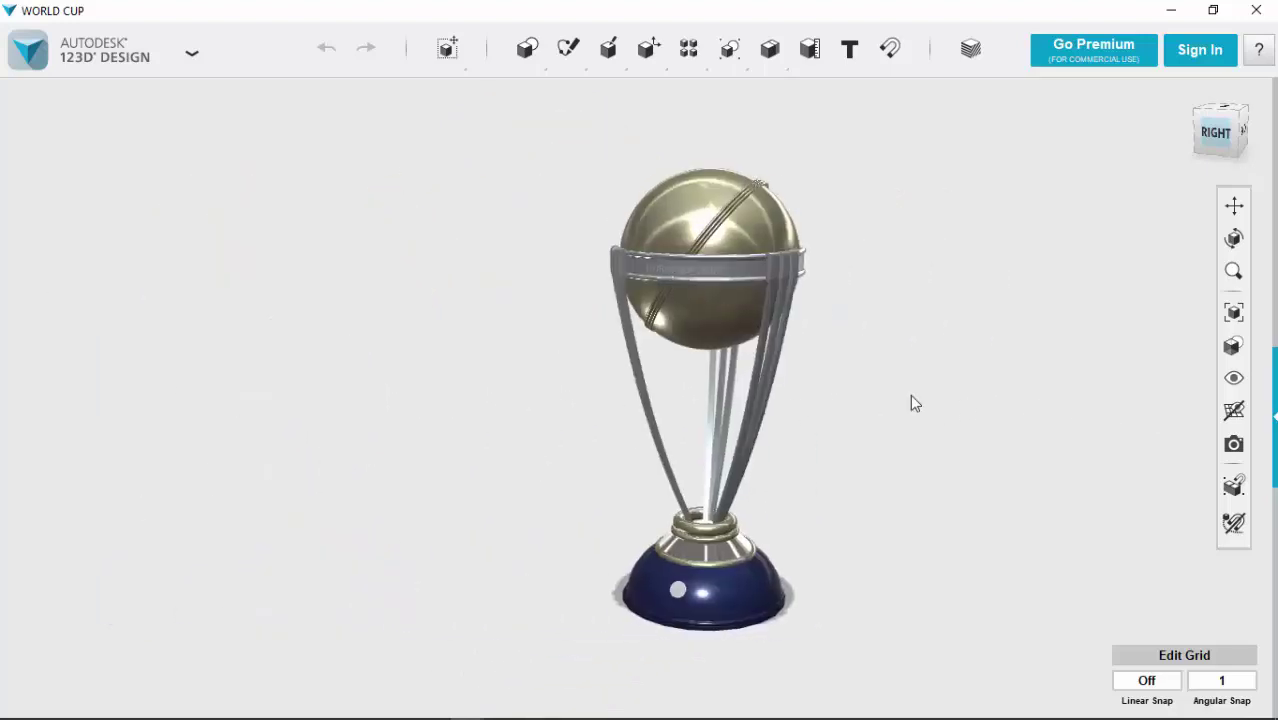
Step: Orbit the trophy round to its back, zooming and panning to keep it fully framed
scroll(886, 394, down, 3)
scroll(858, 391, up, 1)
scroll(858, 391, up, 3)
scroll(870, 390, up, 1)
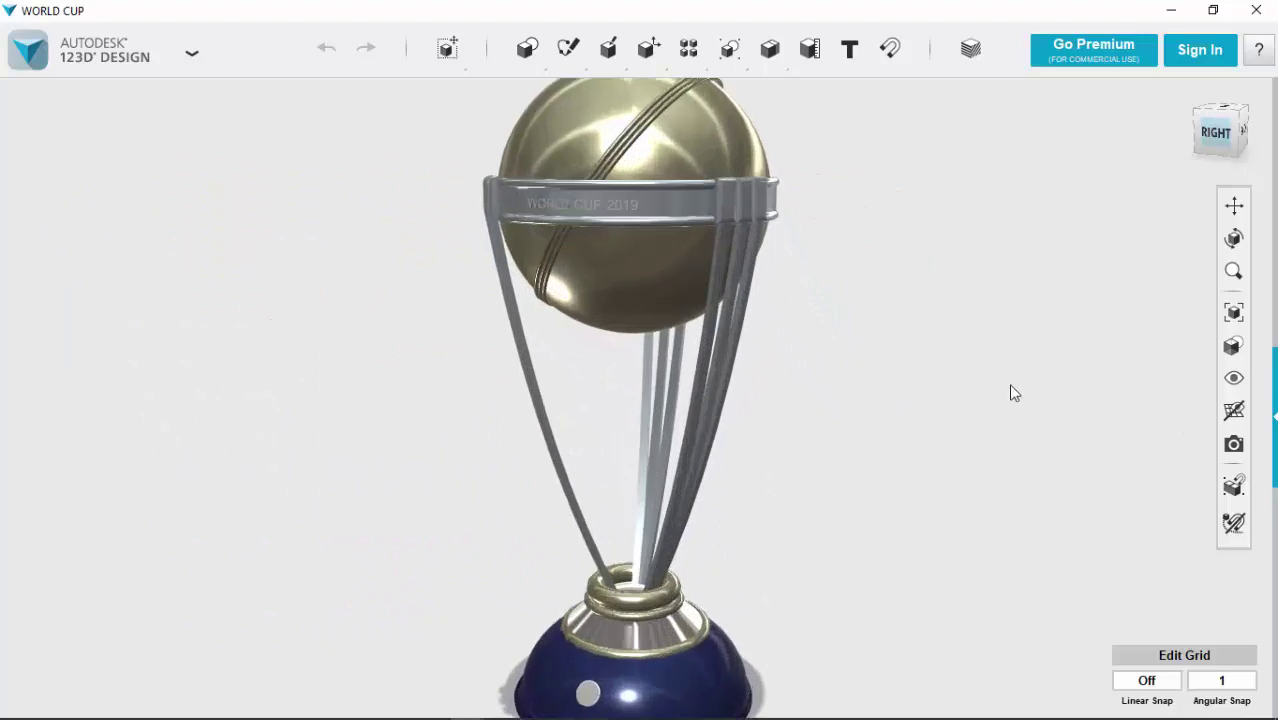
scroll(1030, 395, down, 3)
mouse_move(1047, 399)
right_down()
mouse_move(767, 391)
mouse_move(1090, 392)
mouse_move(836, 388)
right_up()
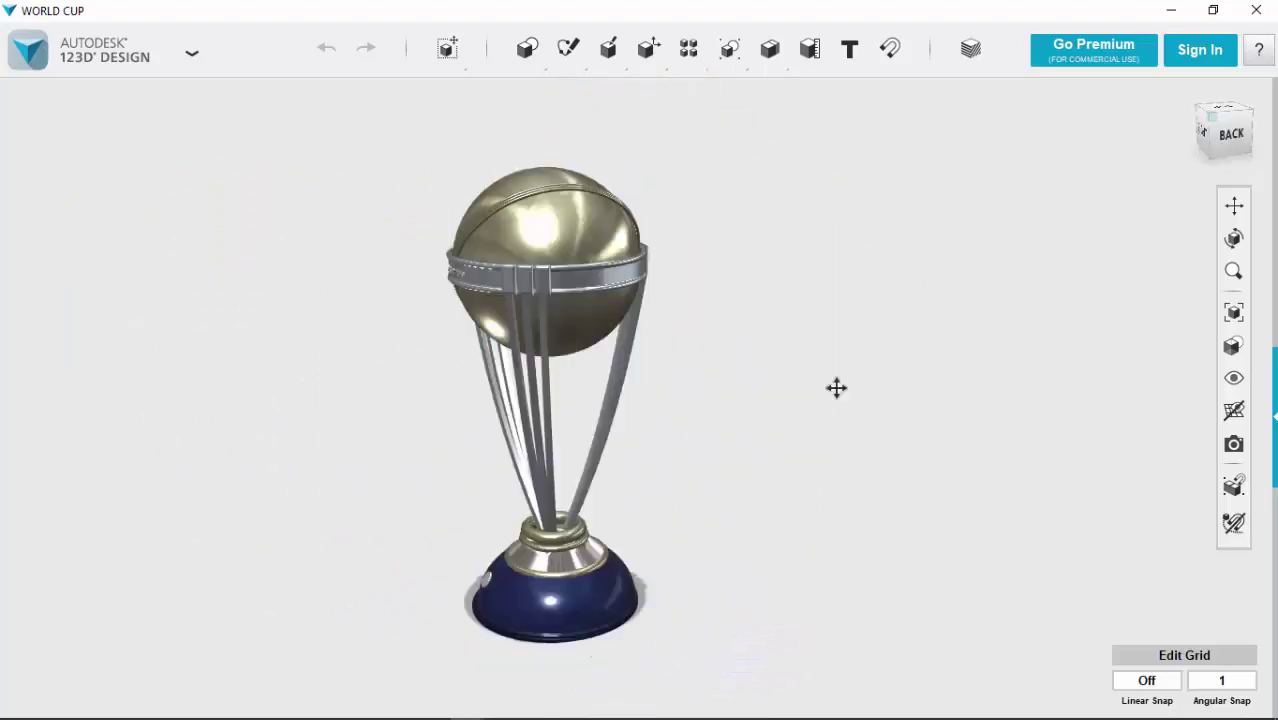
scroll(830, 405, down, 2)
scroll(927, 408, down, 2)
scroll(919, 408, up, 3)
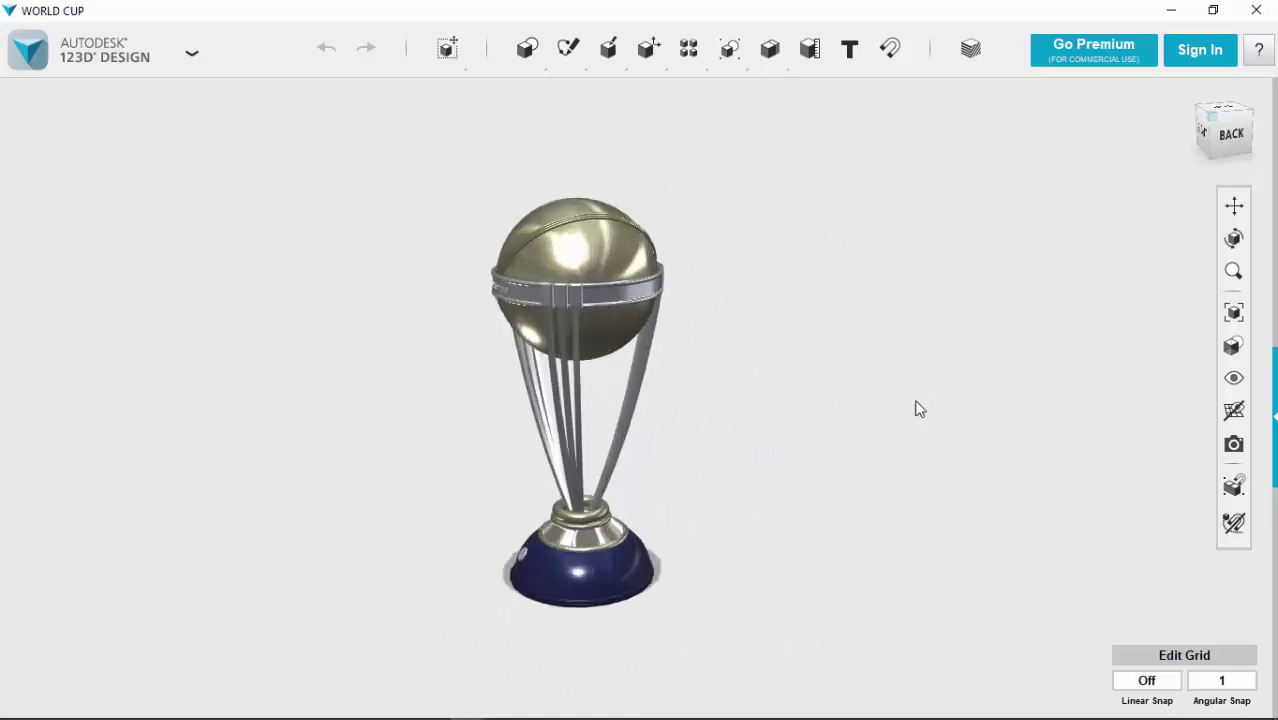
scroll(919, 408, up, 2)
mouse_move(606, 380)
middle_down()
mouse_move(738, 414)
mouse_move(786, 399)
middle_up()
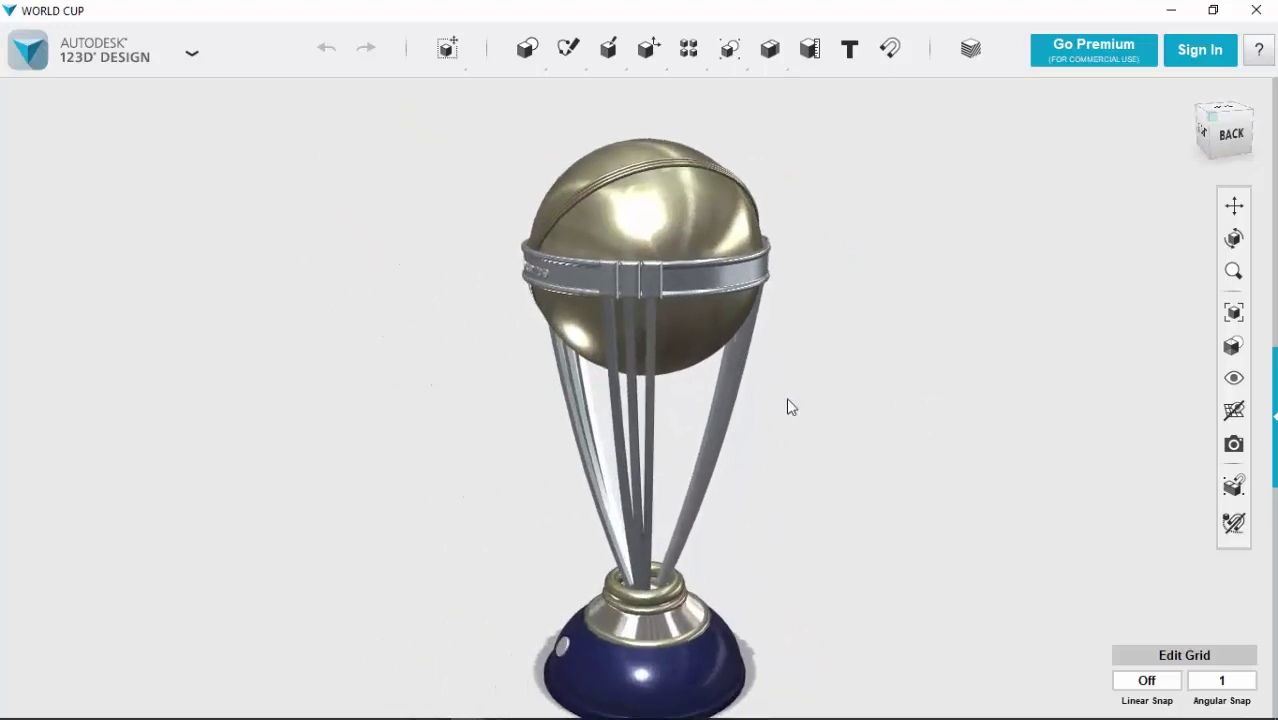
scroll(790, 390, down, 1)
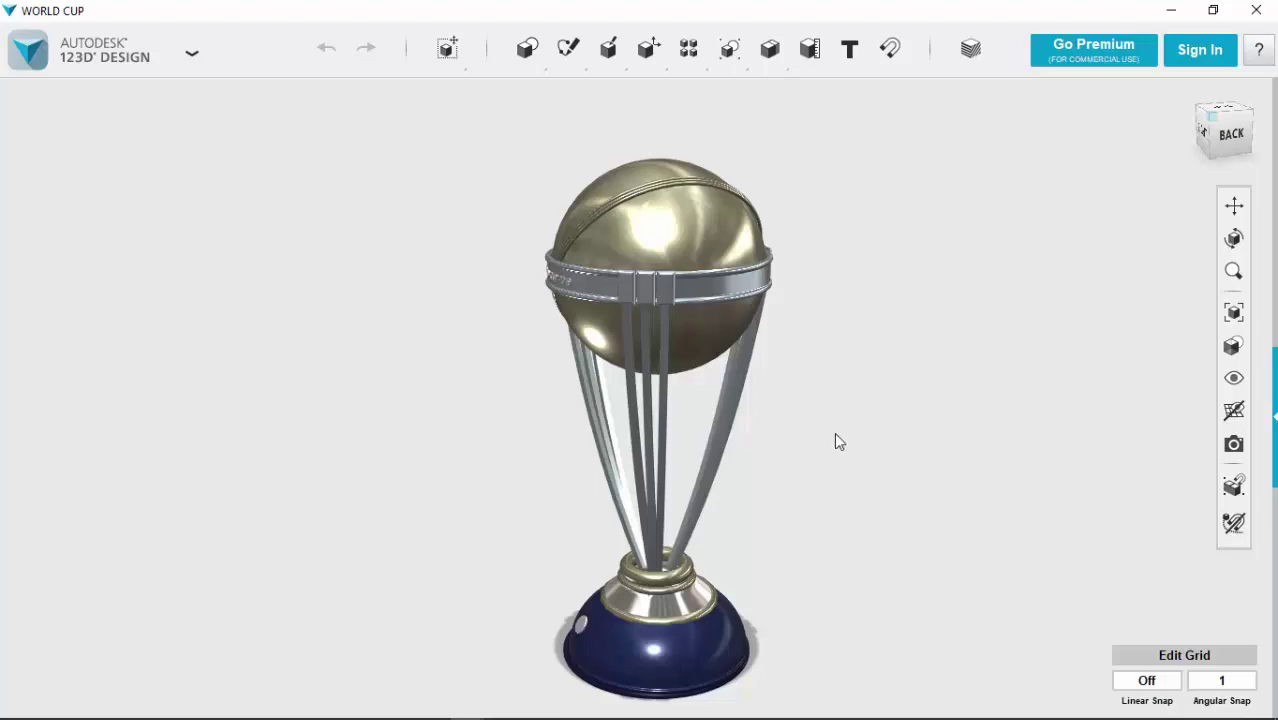
Step: Zoom the trophy view out and back in to adjust its size
scroll(838, 441, down, 2)
scroll(838, 441, up, 1)
scroll(838, 441, up, 2)
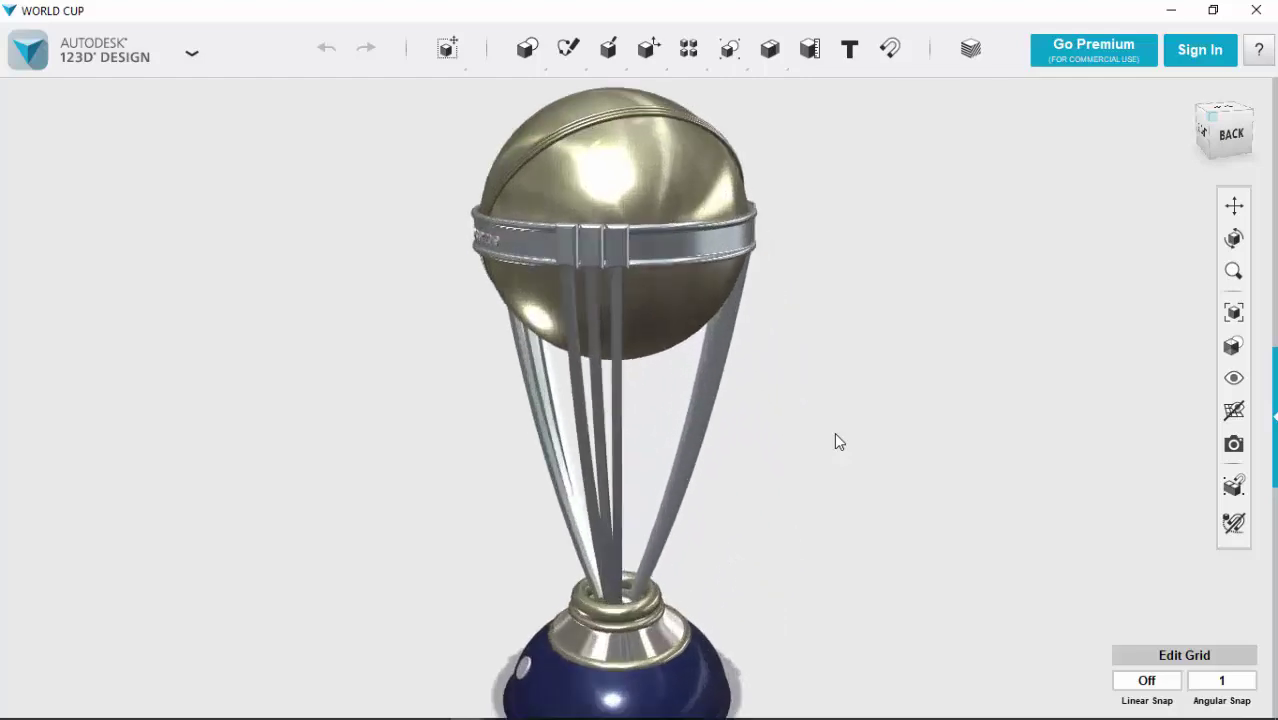
scroll(838, 441, up, 1)
scroll(838, 441, down, 3)
scroll(838, 441, up, 3)
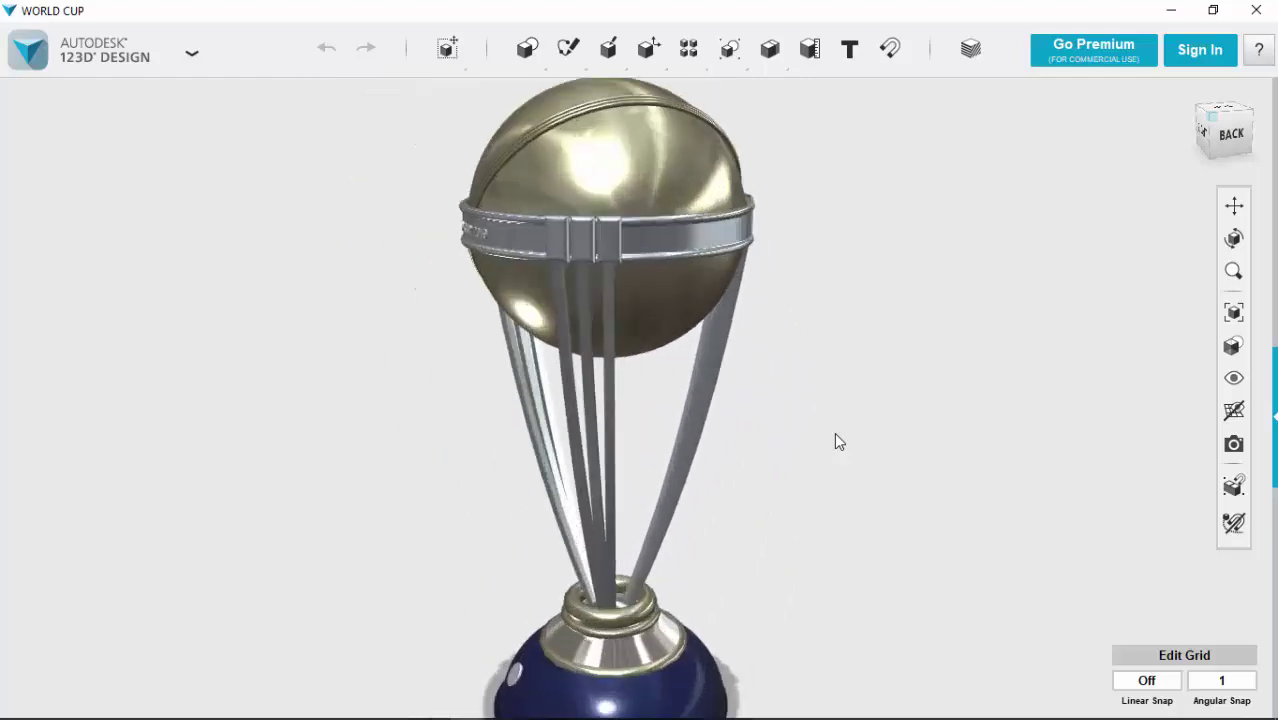
scroll(838, 441, up, 1)
scroll(838, 441, down, 2)
scroll(838, 441, down, 1)
scroll(839, 442, up, 1)
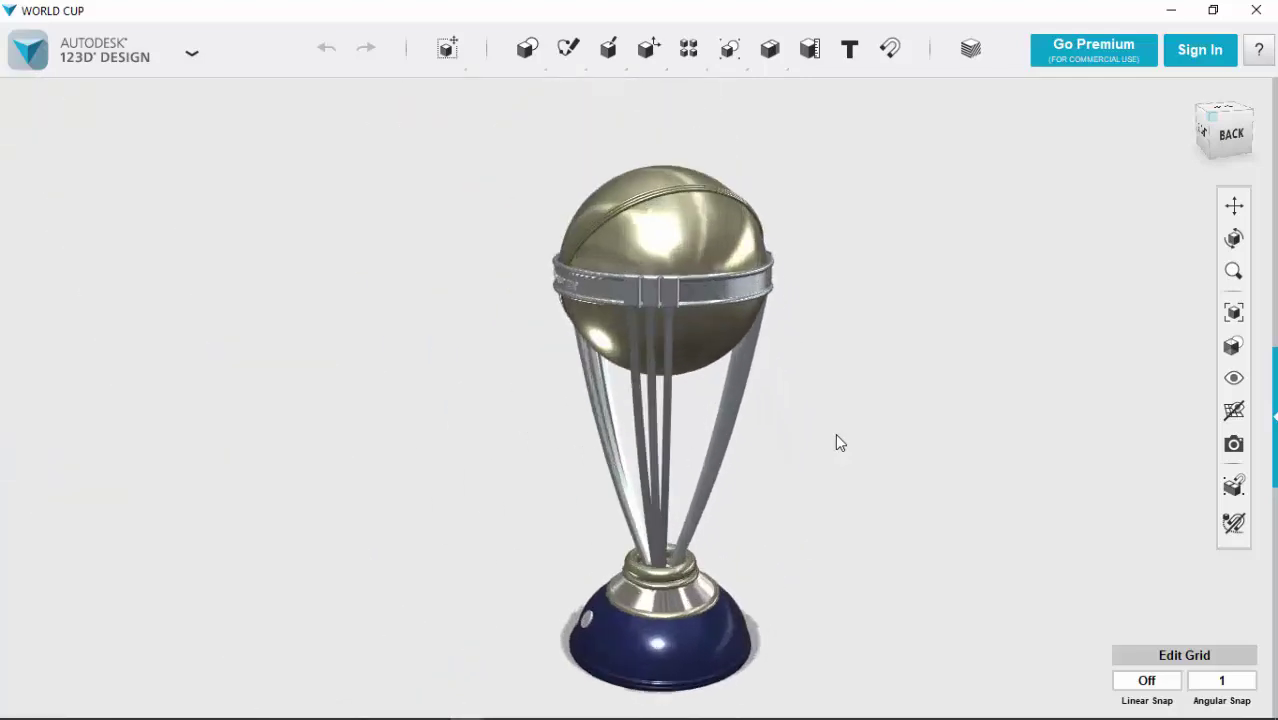
scroll(838, 441, down, 1)
Step: Pan the trophy over to the left side of the workspace
mouse_move(836, 443)
middle_down()
mouse_move(769, 447)
mouse_move(863, 432)
middle_up()
scroll(769, 447, up, 1)
scroll(767, 446, down, 1)
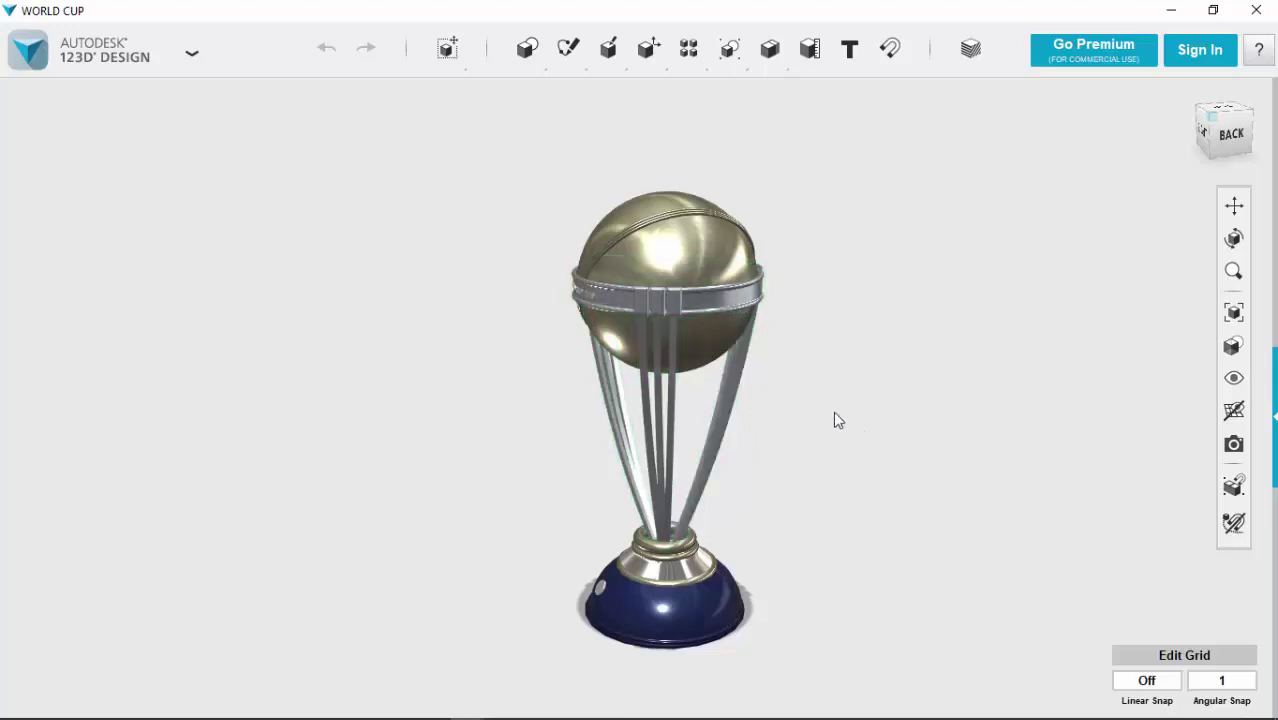
mouse_move(959, 420)
middle_down()
mouse_move(907, 399)
mouse_move(765, 385)
mouse_move(532, 391)
middle_up()
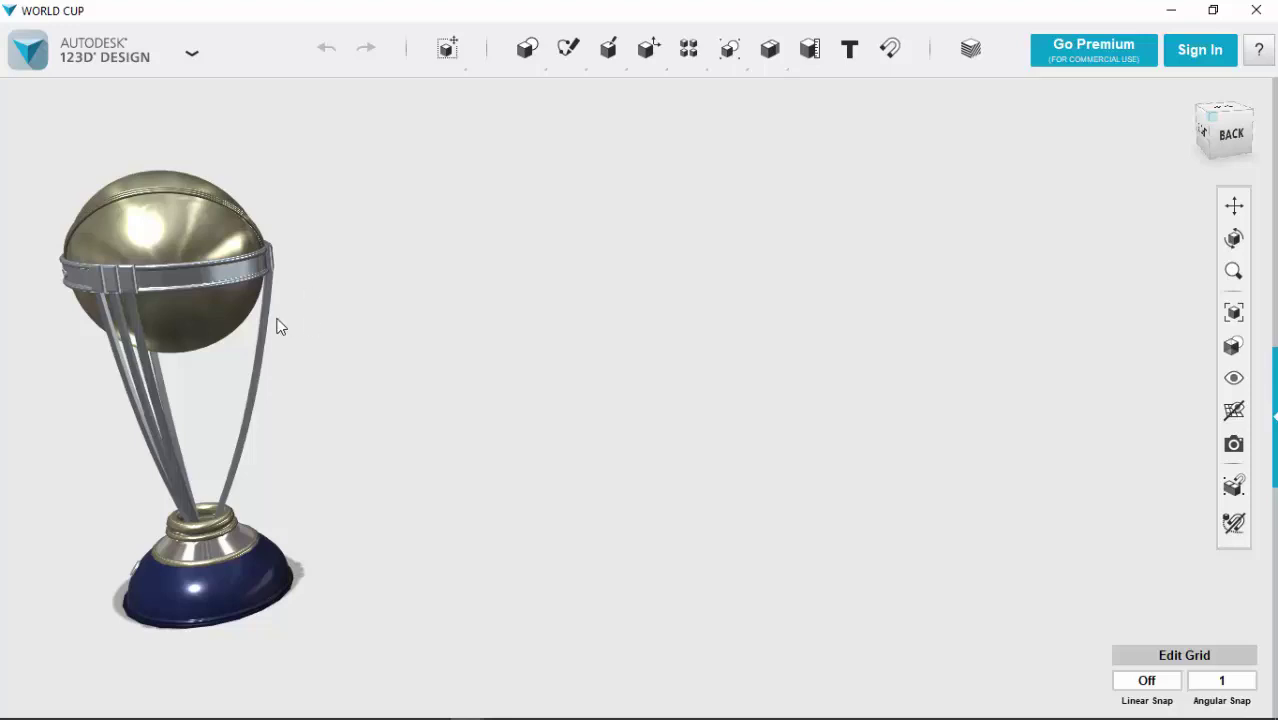
Step: Recentre the trophy and orbit it to show its right side on the ViewCube
mouse_move(199, 302)
middle_down()
mouse_move(806, 313)
mouse_move(1200, 295)
mouse_move(845, 287)
mouse_move(804, 199)
mouse_move(414, 222)
mouse_move(459, 502)
mouse_move(1044, 553)
mouse_move(1170, 439)
mouse_move(1188, 93)
mouse_move(348, 217)
mouse_move(170, 135)
mouse_move(705, 317)
mouse_move(670, 313)
mouse_move(683, 331)
middle_up()
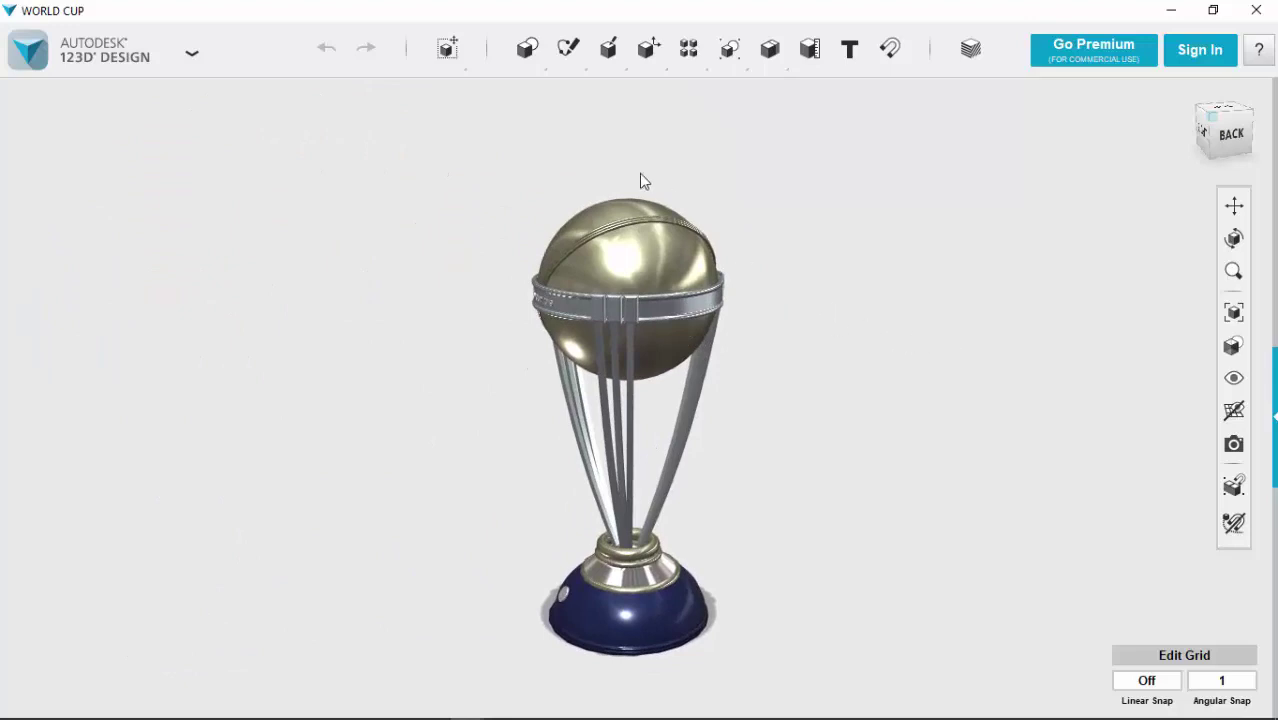
mouse_move(644, 287)
middle_down()
mouse_move(539, 360)
mouse_move(539, 214)
mouse_move(1050, 215)
mouse_move(468, 194)
mouse_move(120, 225)
mouse_move(914, 284)
mouse_move(693, 228)
mouse_move(379, 288)
mouse_move(686, 268)
mouse_move(676, 264)
middle_up()
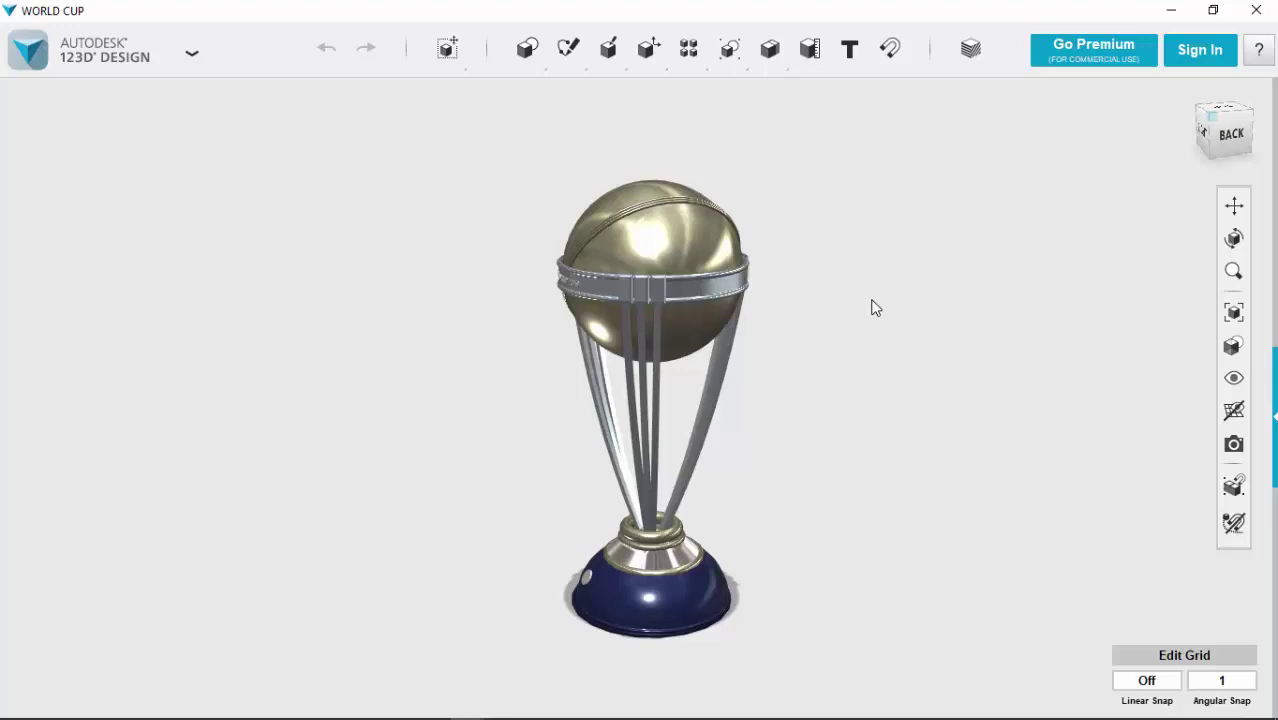
mouse_move(873, 295)
right_down()
mouse_move(839, 320)
mouse_move(813, 322)
mouse_move(804, 303)
mouse_move(833, 286)
mouse_move(901, 309)
mouse_move(847, 347)
mouse_move(619, 345)
mouse_move(617, 280)
mouse_move(707, 240)
mouse_move(830, 260)
mouse_move(907, 291)
mouse_move(784, 306)
mouse_move(739, 328)
mouse_move(830, 422)
mouse_move(950, 379)
mouse_move(669, 403)
mouse_move(830, 402)
mouse_move(953, 337)
mouse_move(842, 280)
mouse_move(559, 322)
mouse_move(943, 327)
mouse_move(690, 325)
right_up()
scroll(690, 320, up, 2)
scroll(966, 333, up, 2)
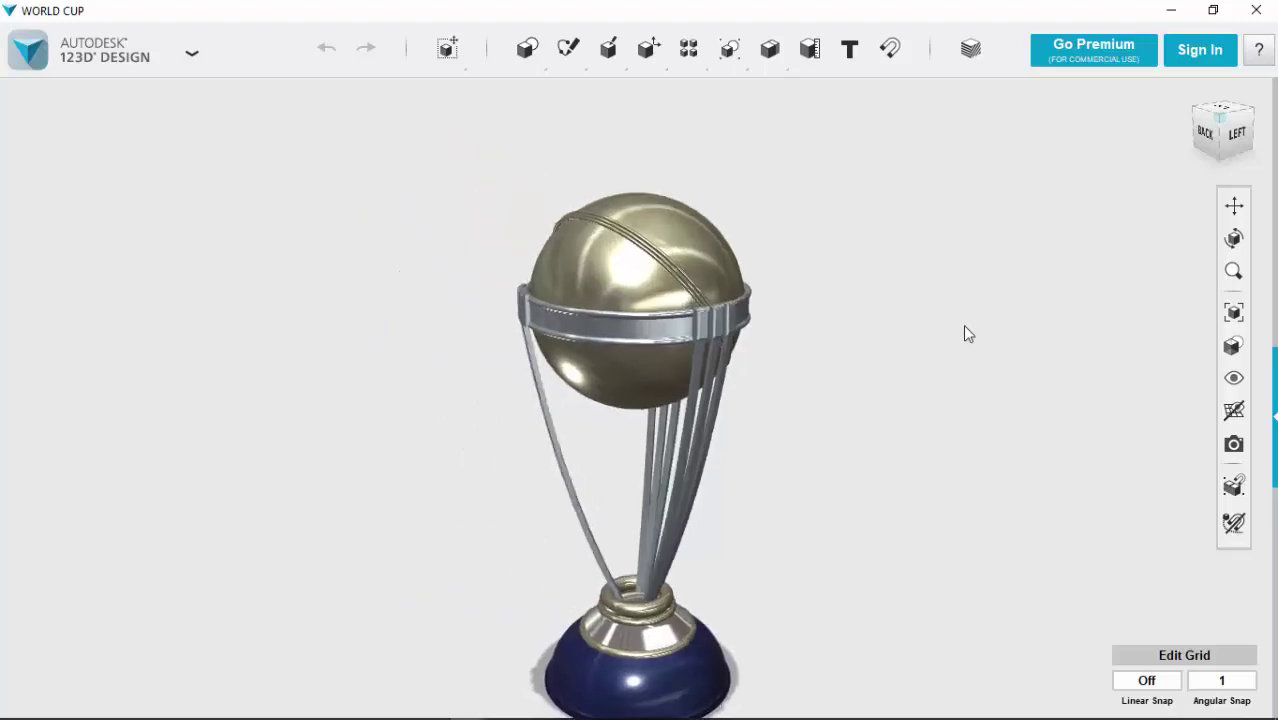
mouse_move(966, 333)
right_down()
mouse_move(853, 345)
mouse_move(779, 331)
mouse_move(850, 372)
mouse_move(967, 362)
mouse_move(863, 369)
right_up()
scroll(882, 362, down, 2)
scroll(710, 344, up, 2)
scroll(850, 372, up, 2)
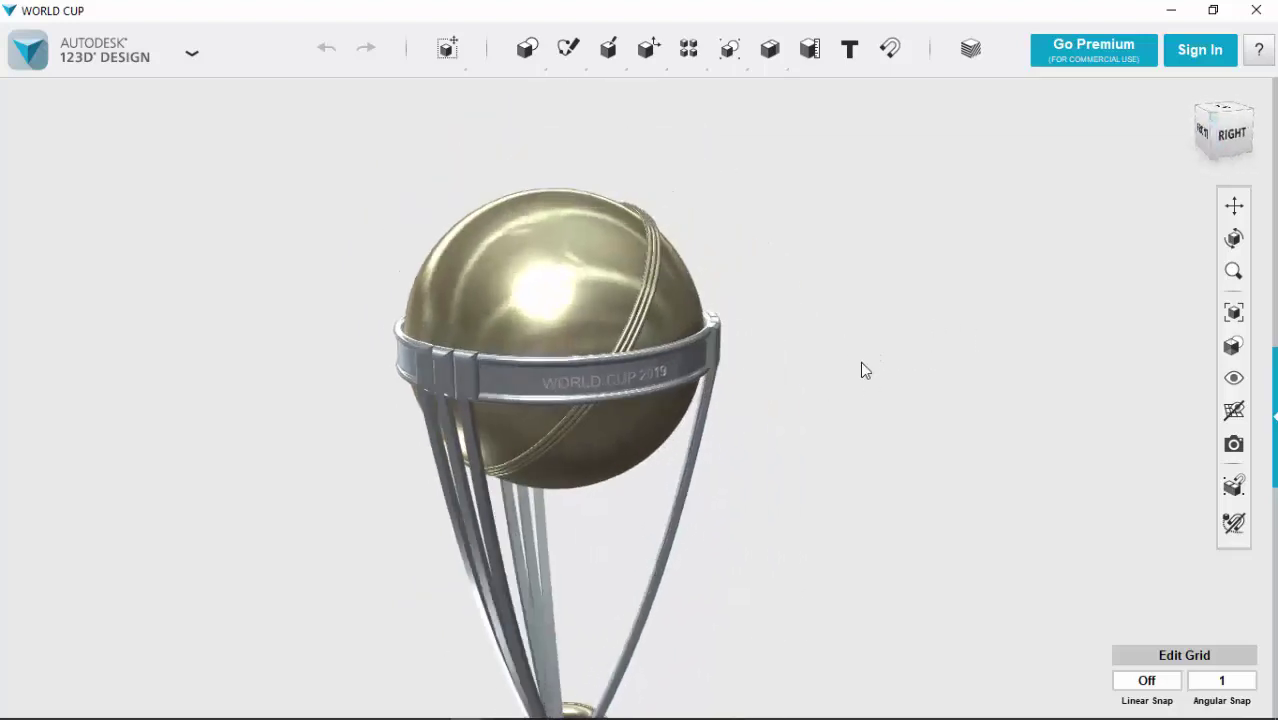
scroll(864, 370, down, 2)
scroll(893, 355, up, 3)
scroll(896, 377, up, 2)
mouse_move(896, 377)
middle_down()
mouse_move(985, 357)
mouse_move(882, 374)
middle_up()
scroll(988, 360, down, 2)
scroll(981, 365, down, 2)
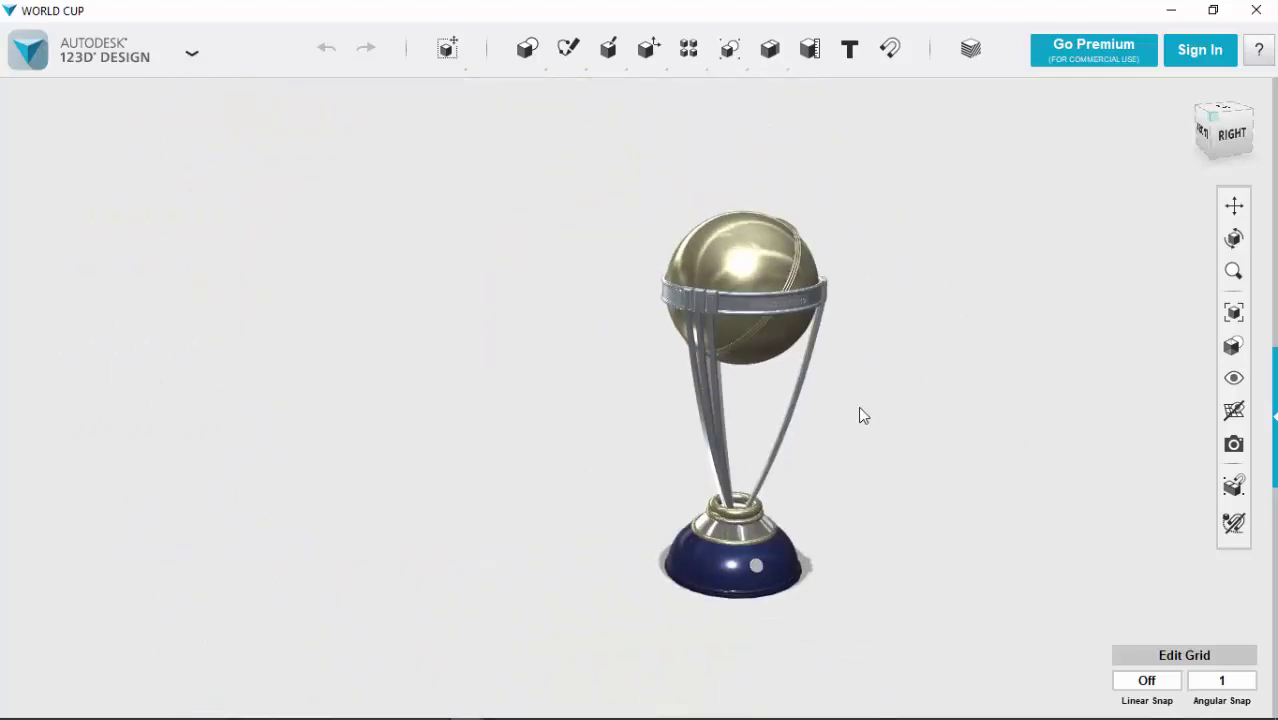
scroll(859, 407, up, 2)
Step: Zoom in on the blue base and orbit around it up close
mouse_move(944, 411)
middle_down()
mouse_move(590, 393)
mouse_move(1112, 363)
middle_up()
mouse_move(1147, 380)
right_down()
mouse_move(1056, 366)
mouse_move(1072, 368)
right_up()
scroll(1072, 368, down, 2)
middle_drag(1072, 368, 939, 317)
scroll(890, 430, up, 2)
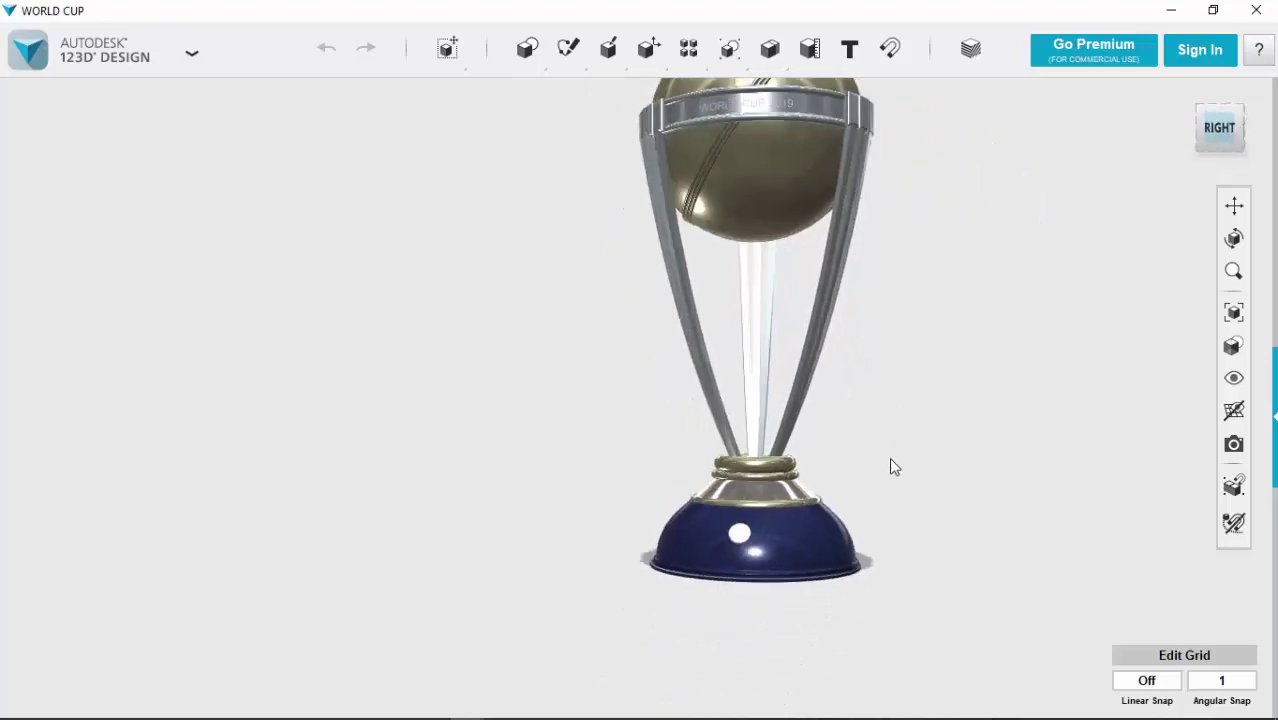
scroll(895, 440, up, 2)
right_drag(900, 400, 838, 337)
scroll(901, 288, up, 3)
scroll(941, 294, down, 3)
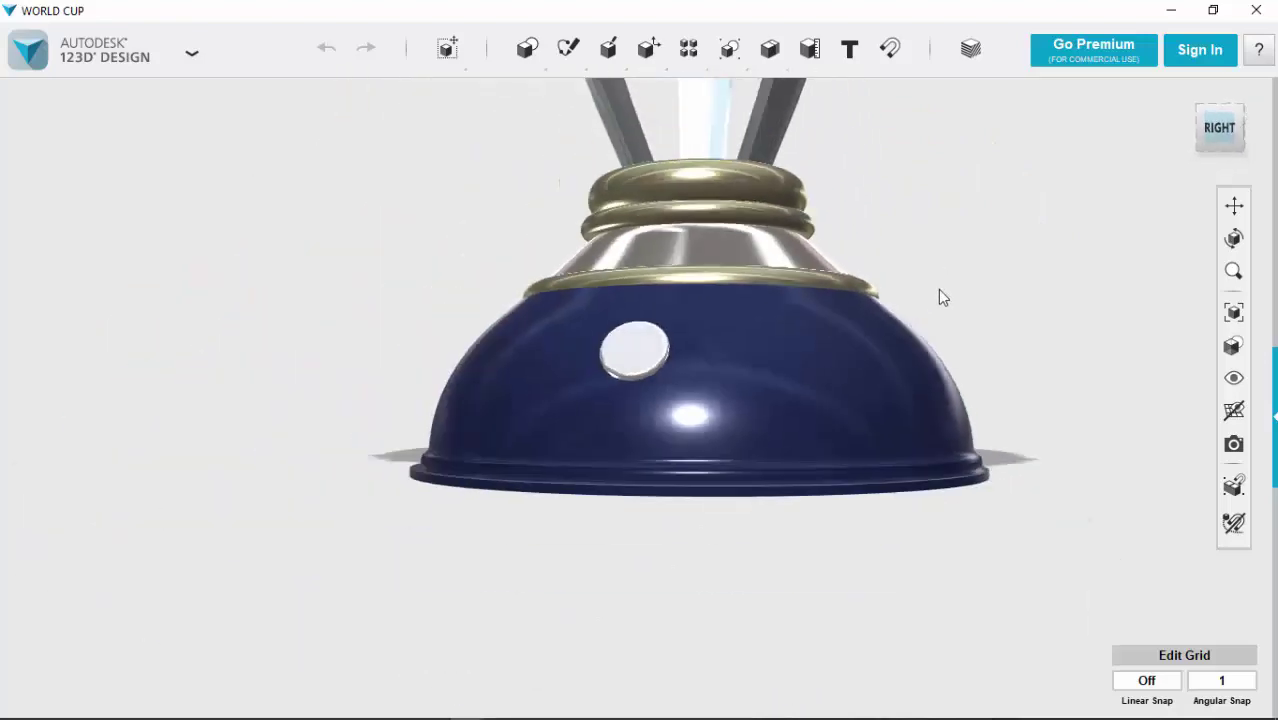
right_drag(941, 294, 959, 311)
Step: Zoom back out, recentre the whole trophy and orbit to a new angle
scroll(959, 311, down, 2)
scroll(953, 314, down, 2)
scroll(890, 400, down, 2)
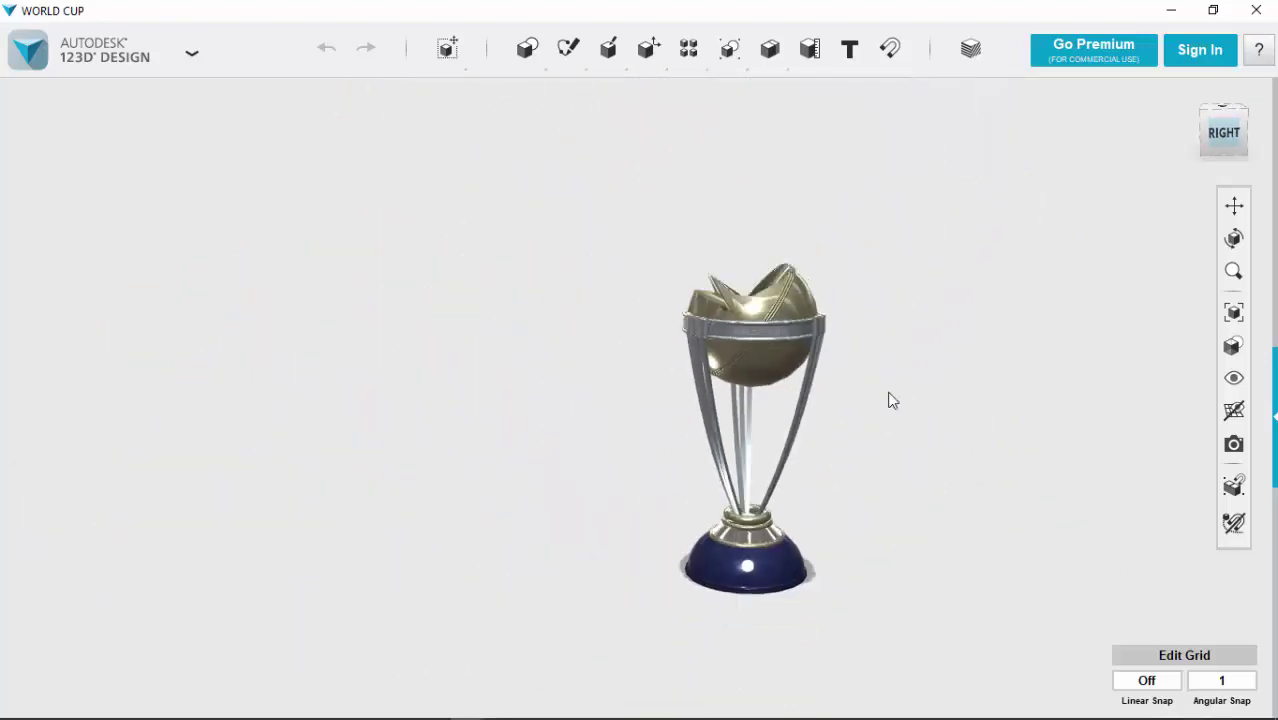
middle_drag(890, 400, 820, 401)
scroll(787, 402, up, 2)
mouse_move(787, 405)
right_down()
mouse_move(816, 377)
mouse_move(859, 405)
mouse_move(956, 410)
right_up()
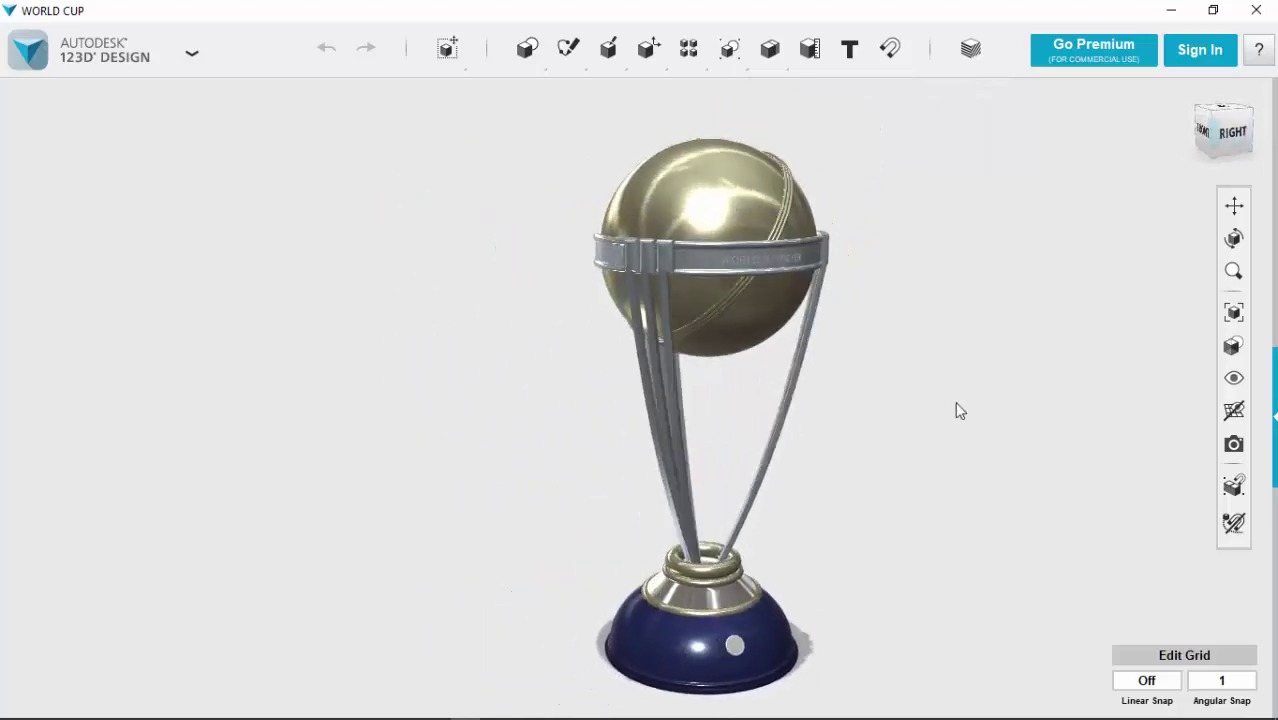